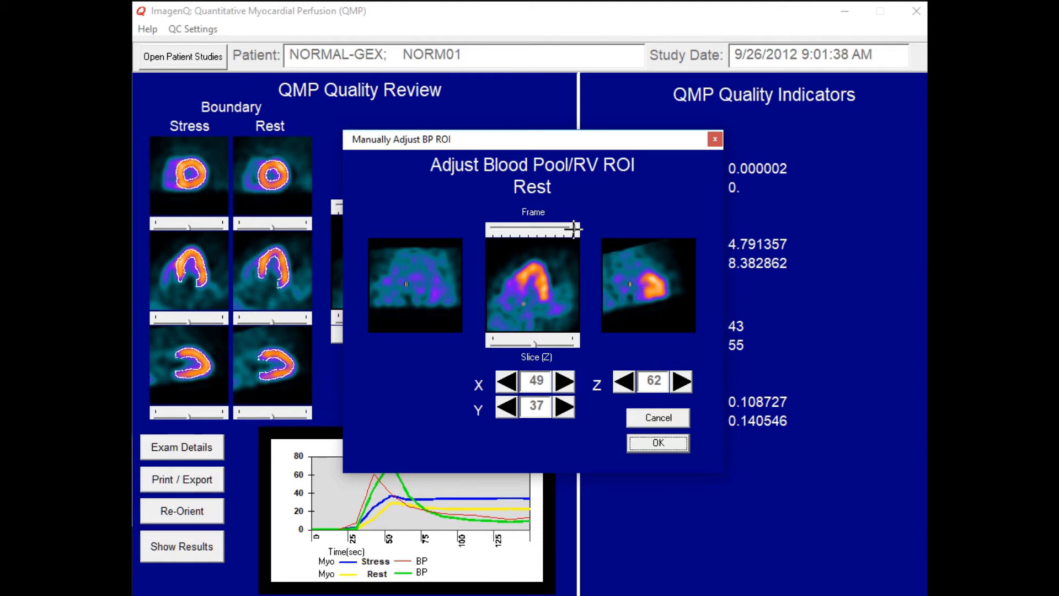
- Using an earlier frame of the rest study, reposition the blood pool ROI to X 55, Y 28 and accept the placement
{"action": "left_click_drag", "start_coordinate": [572, 229], "coordinate": [528, 237]}
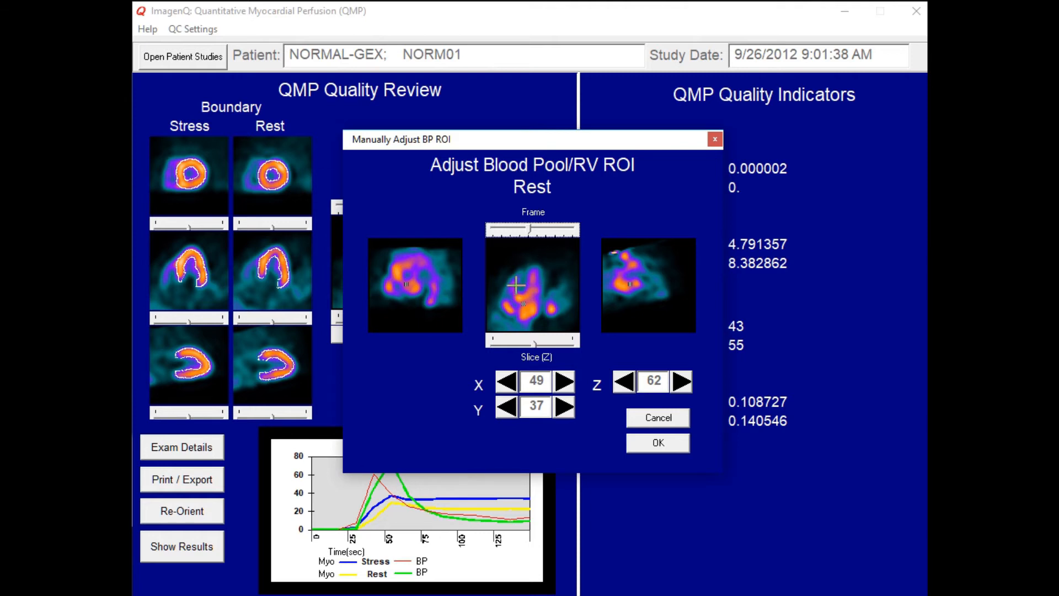
{"action": "left_click", "coordinate": [528, 310]}
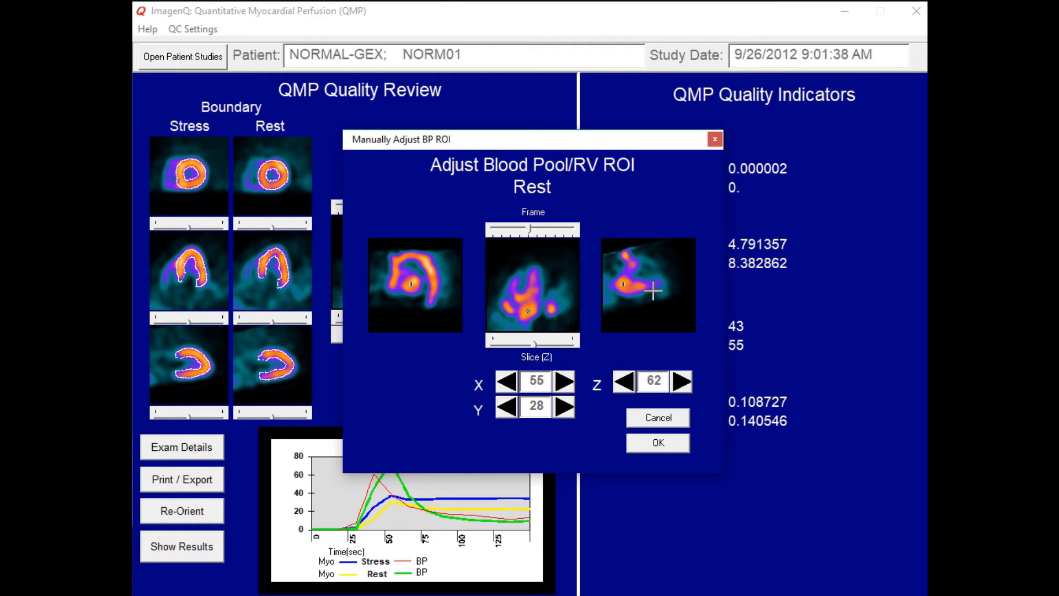
{"action": "left_click", "coordinate": [658, 445]}
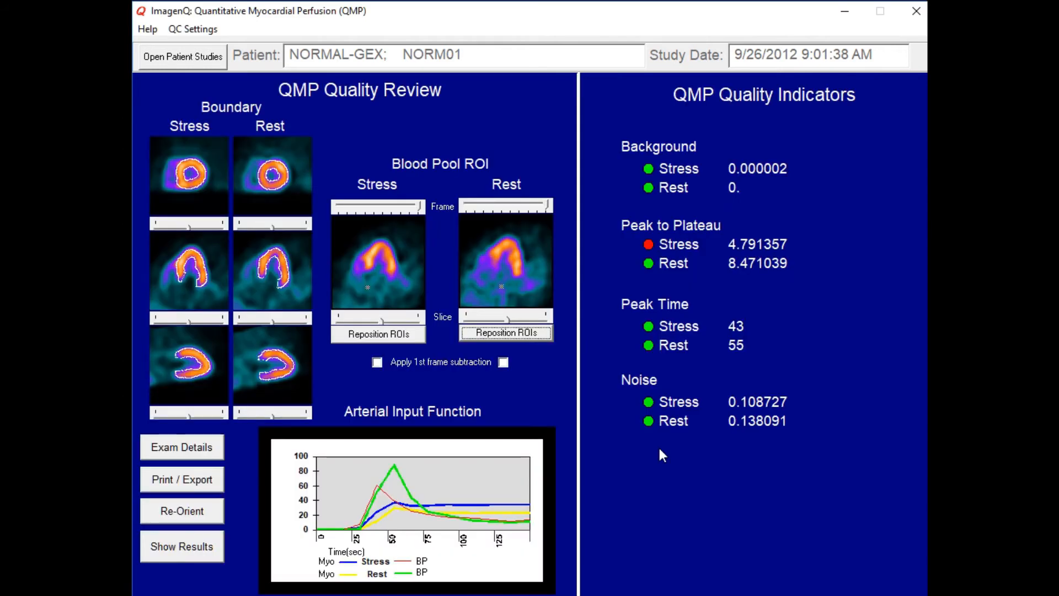
- Start repositioning the stress blood pool ROI and place it at X 60, Y 29 using an earlier frame
{"action": "left_click", "coordinate": [392, 334]}
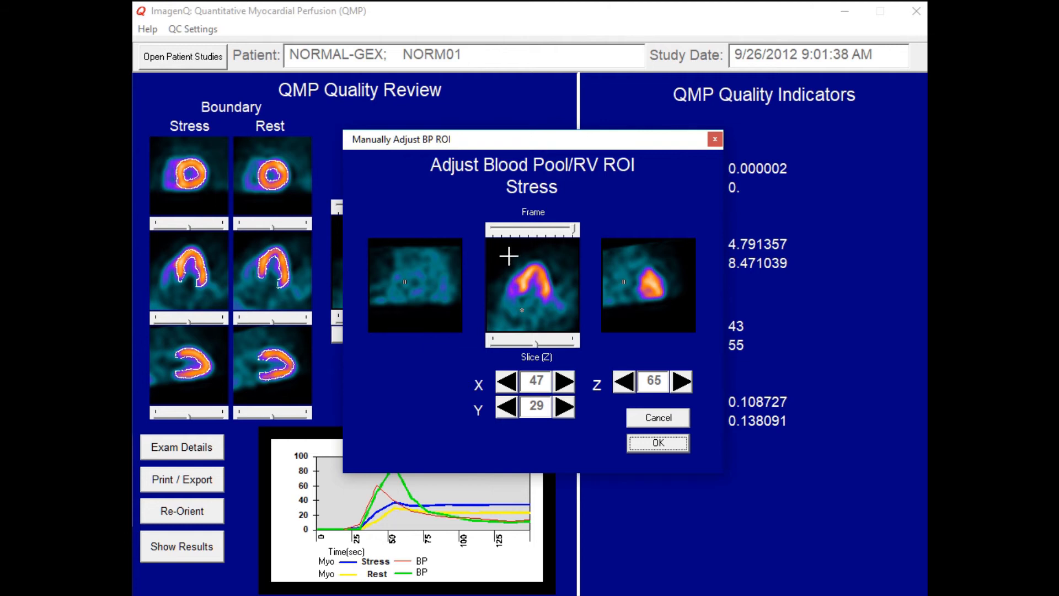
{"action": "left_click", "coordinate": [574, 228]}
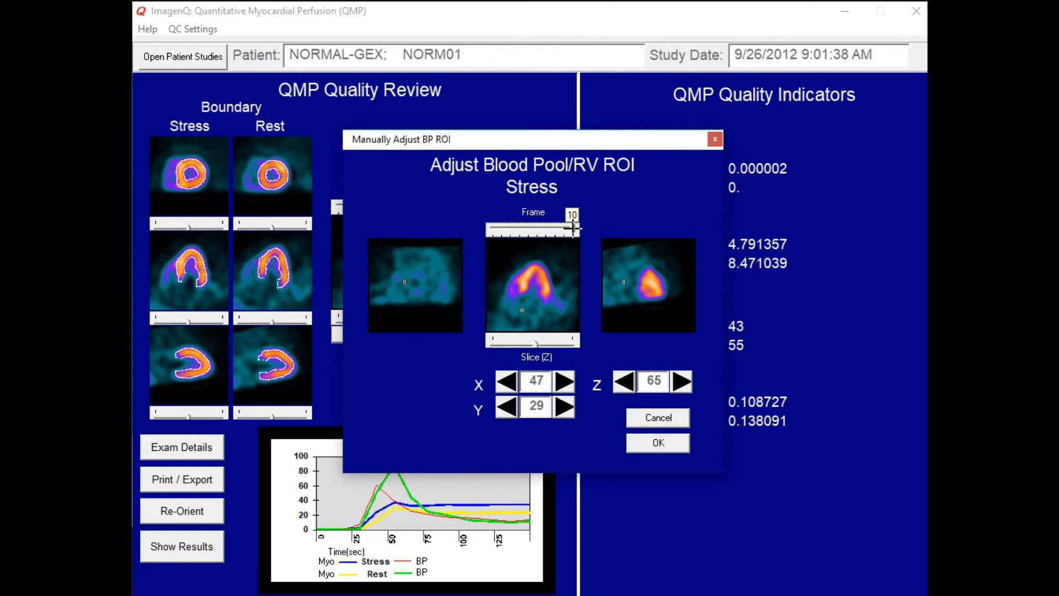
{"action": "left_click_drag", "start_coordinate": [574, 228], "coordinate": [529, 231]}
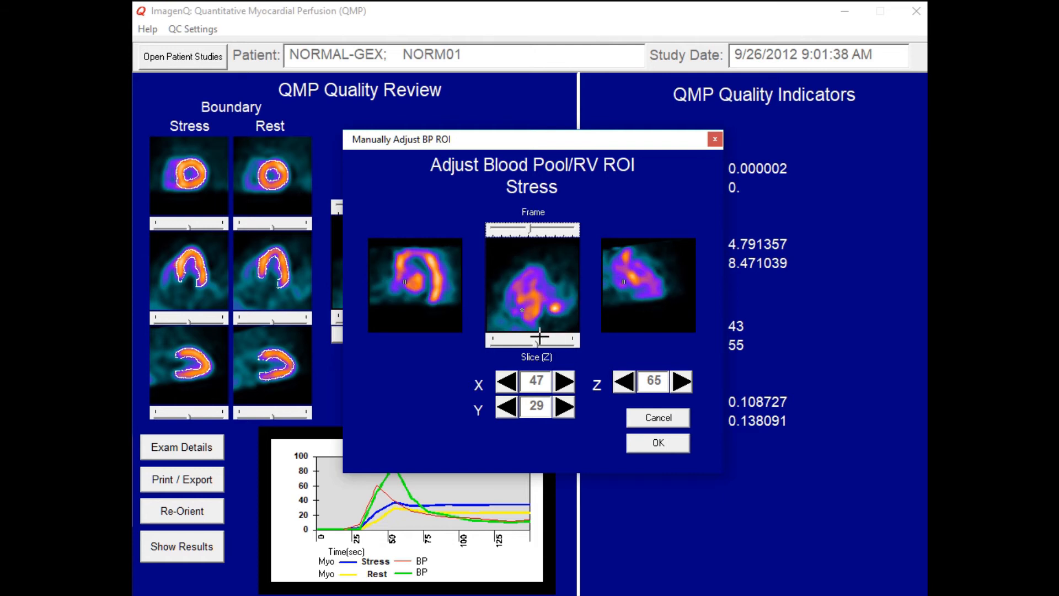
{"action": "left_click_drag", "start_coordinate": [532, 232], "coordinate": [521, 231]}
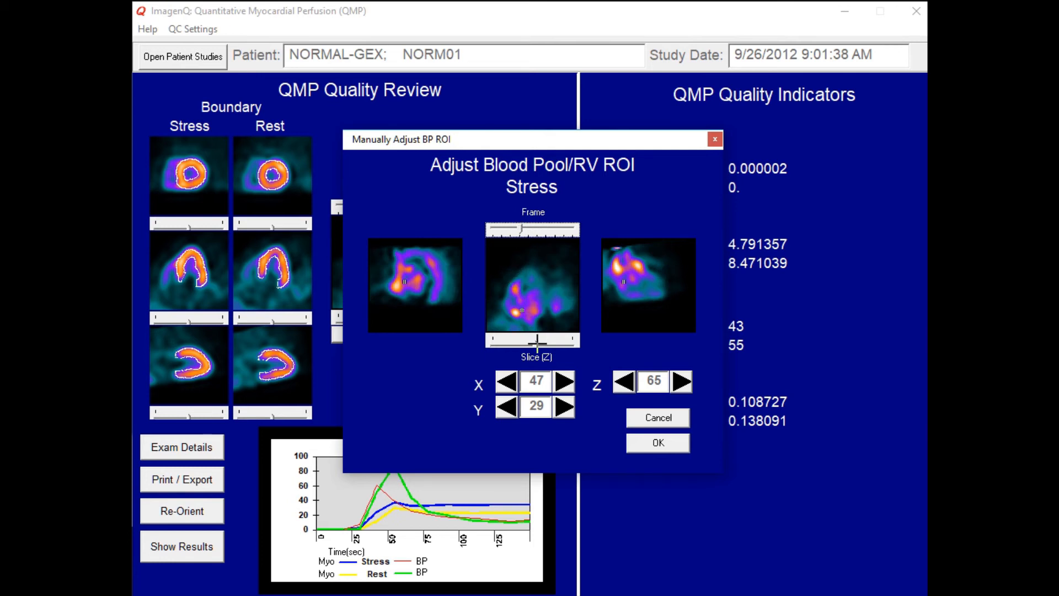
{"action": "left_click_drag", "start_coordinate": [536, 341], "coordinate": [532, 341]}
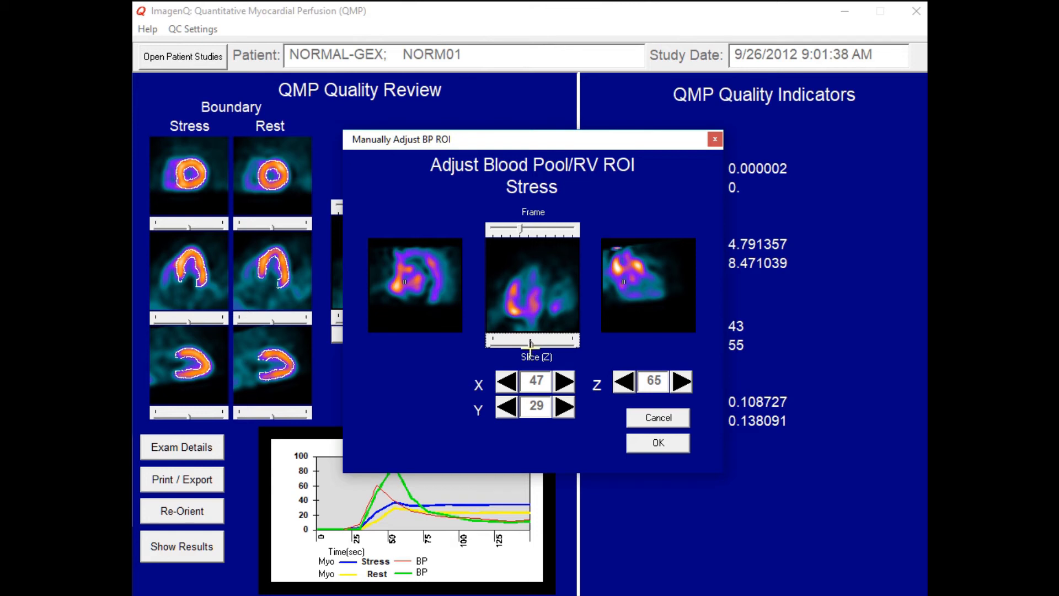
{"action": "left_click_drag", "start_coordinate": [531, 345], "coordinate": [536, 342]}
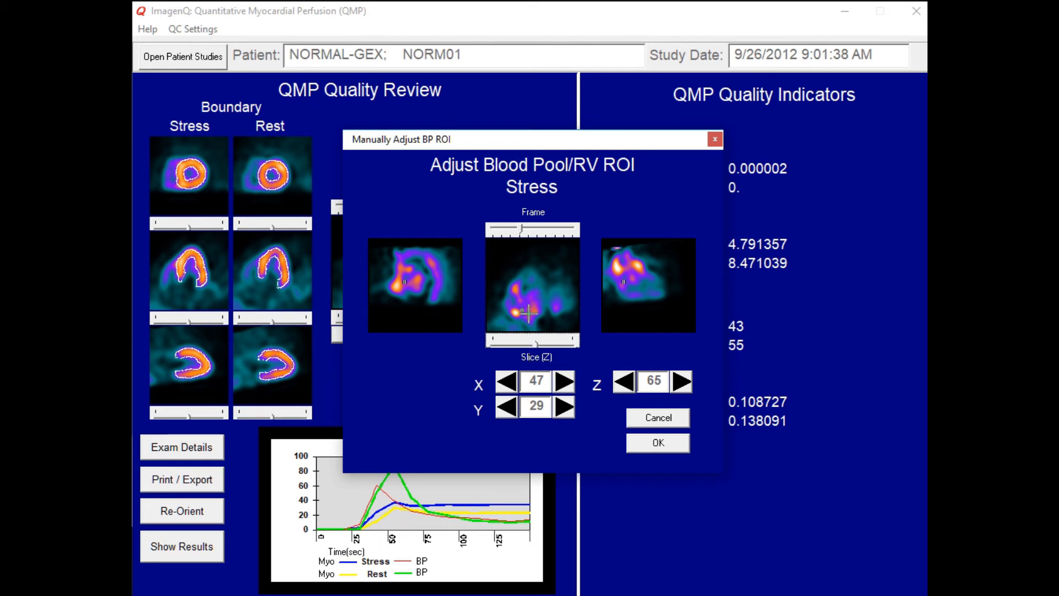
{"action": "left_click", "coordinate": [533, 310]}
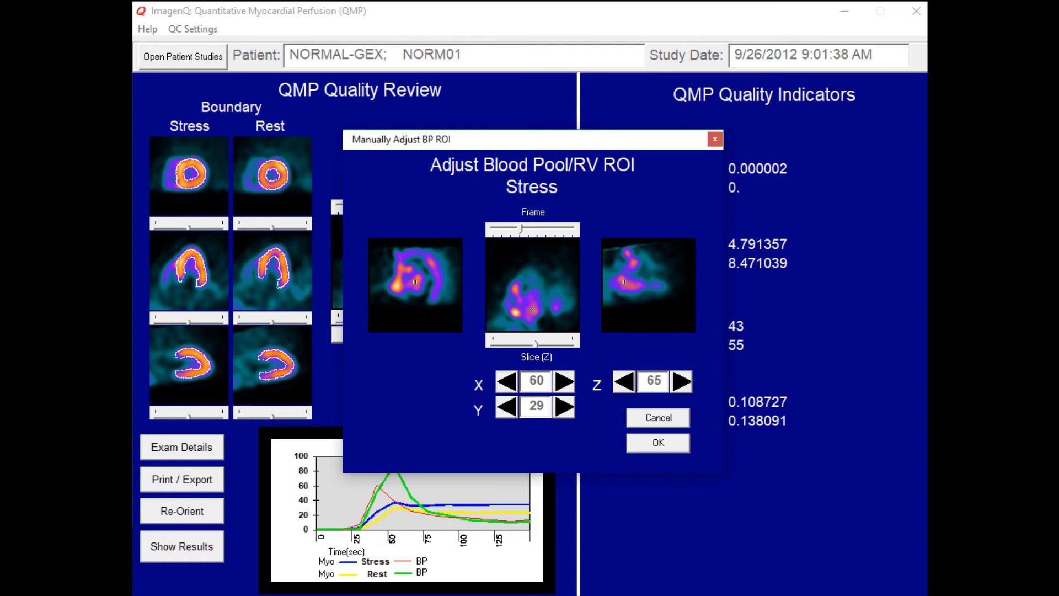
- Fine-tune the stress ROI's X coordinate to 61
{"action": "left_click", "coordinate": [563, 380]}
{"action": "left_click", "coordinate": [562, 381]}
{"action": "left_click", "coordinate": [563, 380]}
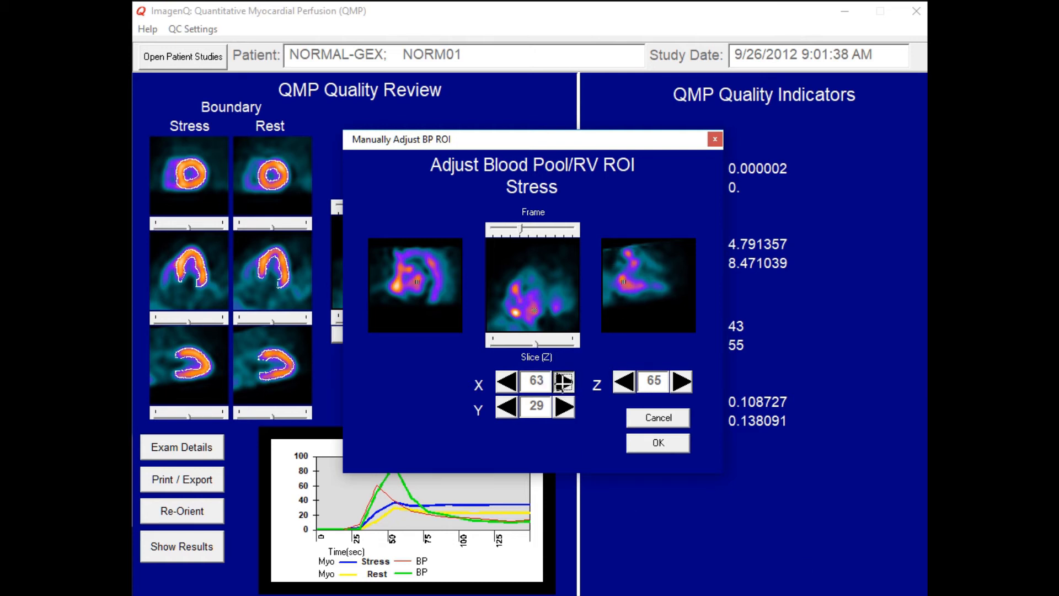
{"action": "left_click", "coordinate": [563, 381]}
{"action": "left_click", "coordinate": [563, 381]}
{"action": "left_click", "coordinate": [563, 380]}
{"action": "left_click", "coordinate": [562, 381]}
{"action": "left_click", "coordinate": [507, 380]}
{"action": "left_click", "coordinate": [506, 381]}
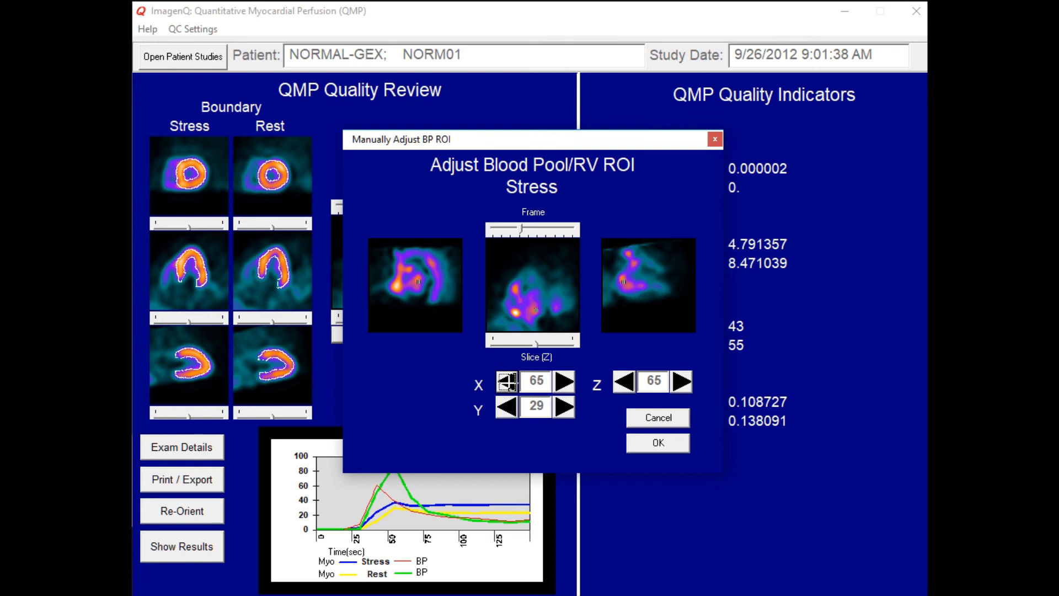
{"action": "left_click", "coordinate": [506, 381]}
{"action": "left_click", "coordinate": [506, 381]}
{"action": "left_click", "coordinate": [506, 380]}
{"action": "left_click", "coordinate": [506, 380]}
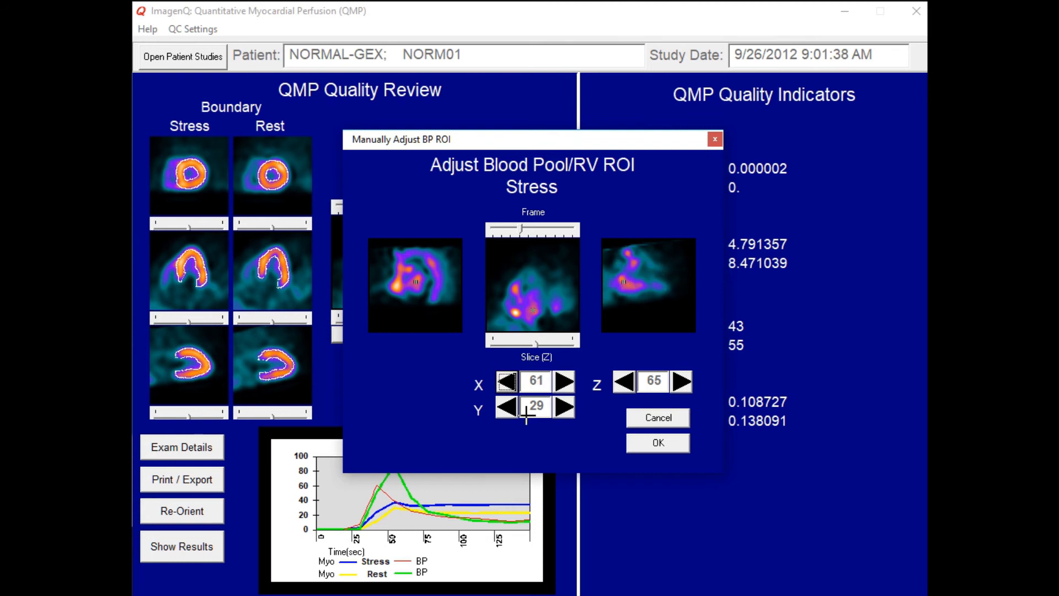
- Fine-tune the stress ROI's Y coordinate to 31
{"action": "left_click", "coordinate": [564, 407]}
{"action": "left_click", "coordinate": [563, 407]}
{"action": "left_click", "coordinate": [564, 407]}
{"action": "left_click", "coordinate": [563, 407]}
{"action": "left_click", "coordinate": [564, 407]}
{"action": "left_click", "coordinate": [564, 407]}
{"action": "left_click", "coordinate": [564, 407]}
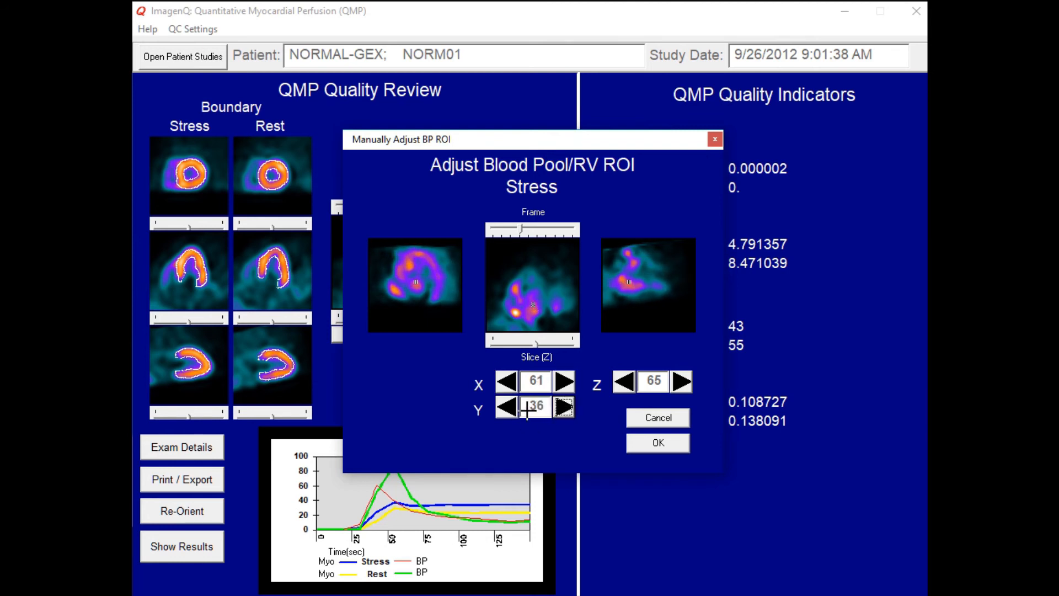
{"action": "left_click", "coordinate": [507, 407]}
{"action": "left_click", "coordinate": [507, 406]}
{"action": "left_click", "coordinate": [507, 407]}
{"action": "left_click", "coordinate": [507, 407]}
{"action": "left_click", "coordinate": [507, 407]}
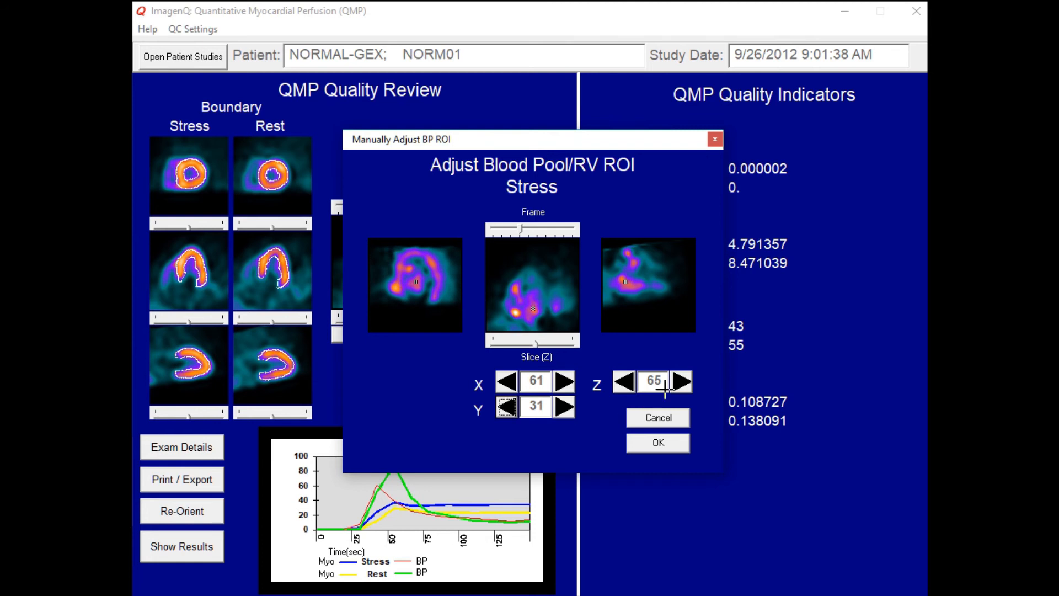
- Set the stress ROI's Z coordinate to 64 and accept the adjusted blood pool position
{"action": "left_click", "coordinate": [681, 382]}
{"action": "left_click", "coordinate": [681, 382]}
{"action": "left_click", "coordinate": [680, 383]}
{"action": "left_click", "coordinate": [679, 382]}
{"action": "left_click", "coordinate": [680, 382]}
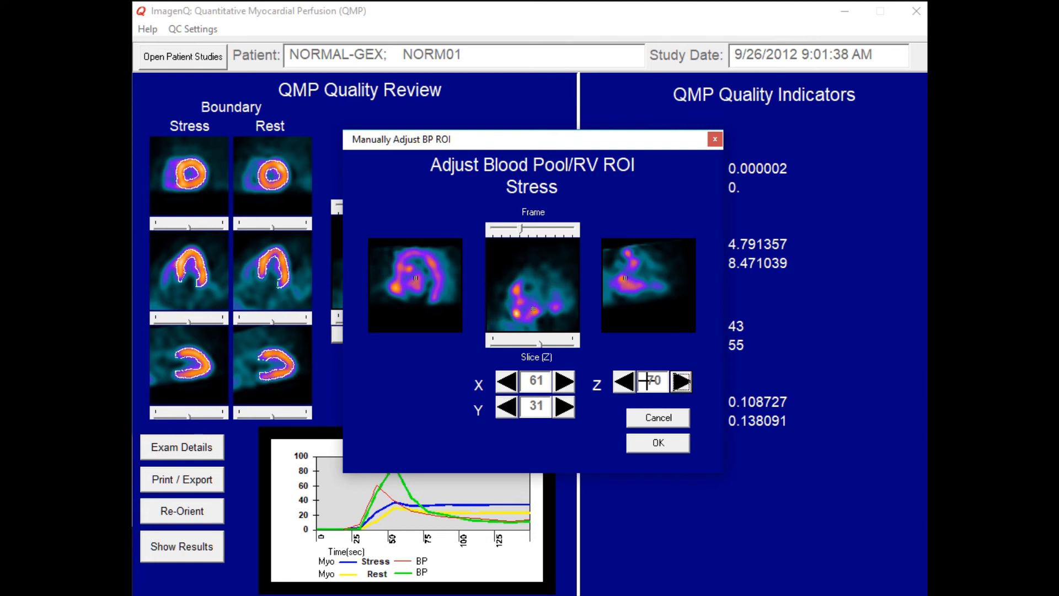
{"action": "left_click", "coordinate": [630, 387]}
{"action": "left_click", "coordinate": [631, 387]}
{"action": "left_click", "coordinate": [630, 387]}
{"action": "left_click", "coordinate": [630, 386]}
{"action": "left_click", "coordinate": [631, 386]}
{"action": "left_click", "coordinate": [631, 386]}
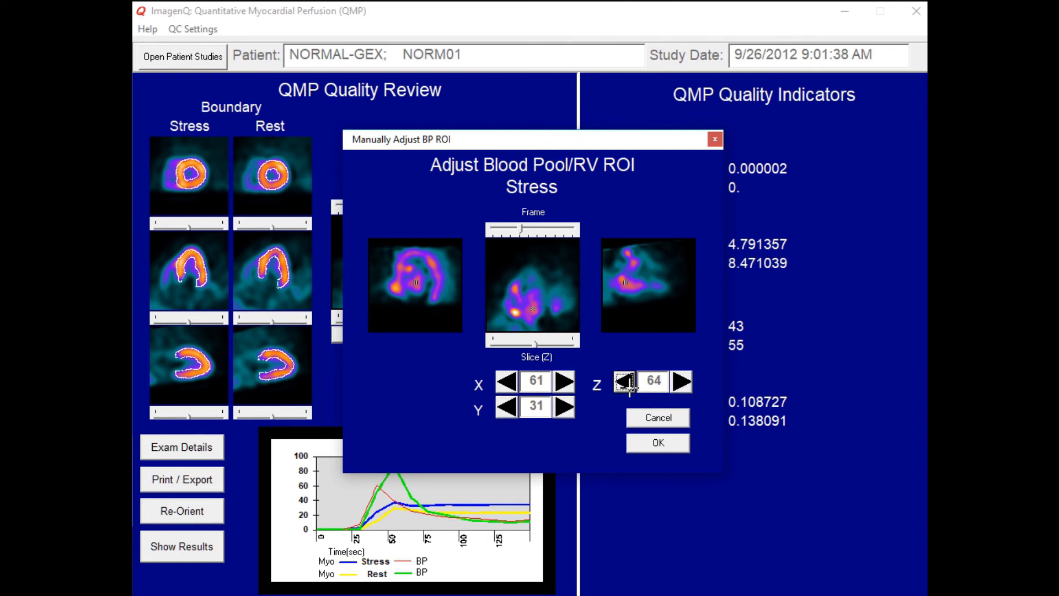
{"action": "left_click", "coordinate": [658, 446]}
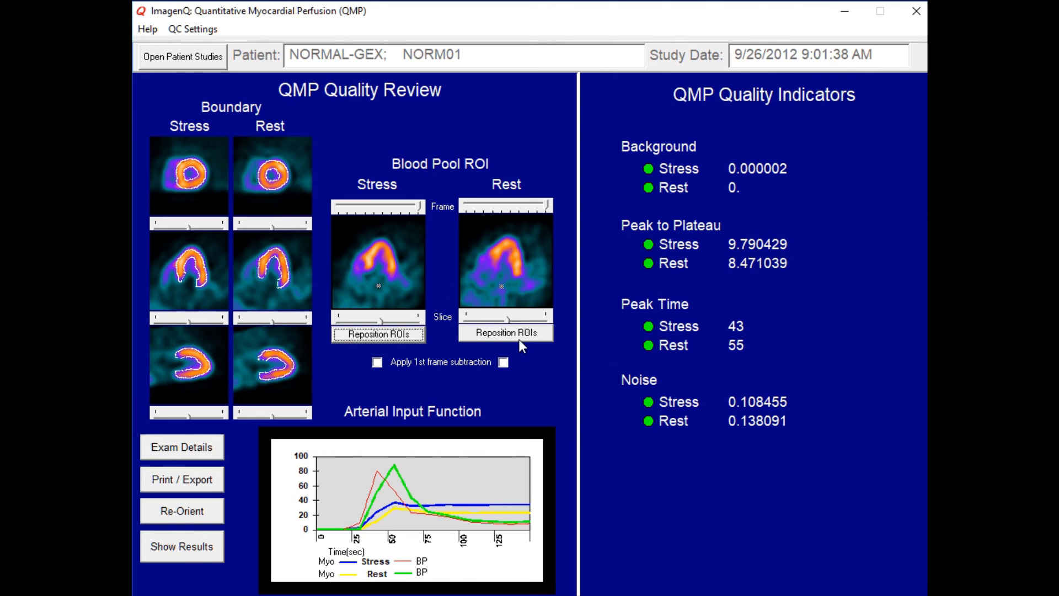
- Move the stress blood pool ROI to the edge of the blood pool at X 71, Y 23, accept it and check an earlier frame
{"action": "left_click", "coordinate": [409, 335]}
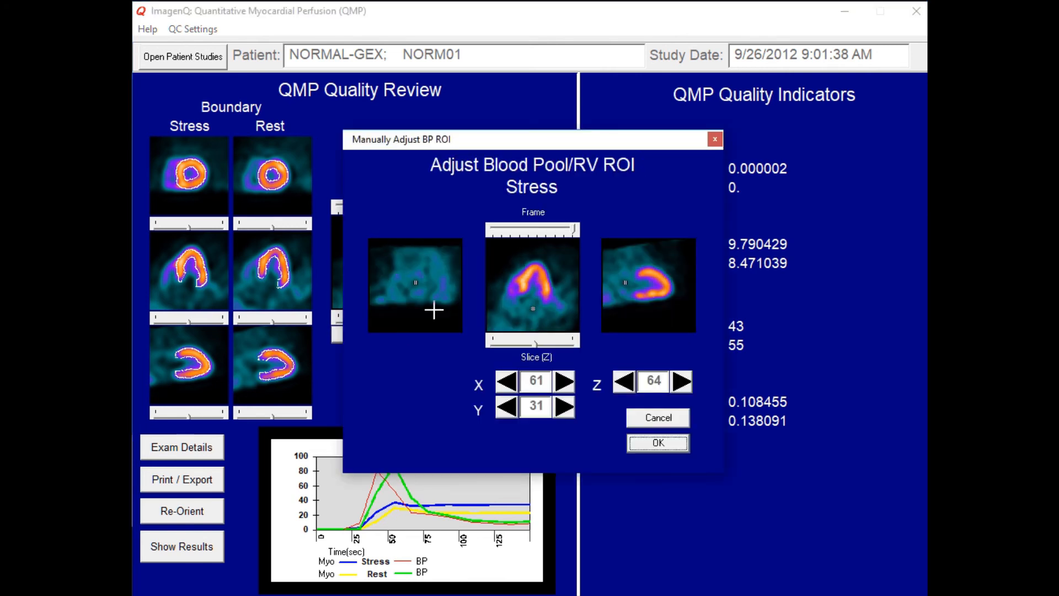
{"action": "left_click_drag", "start_coordinate": [574, 229], "coordinate": [530, 229]}
{"action": "left_click", "coordinate": [541, 314]}
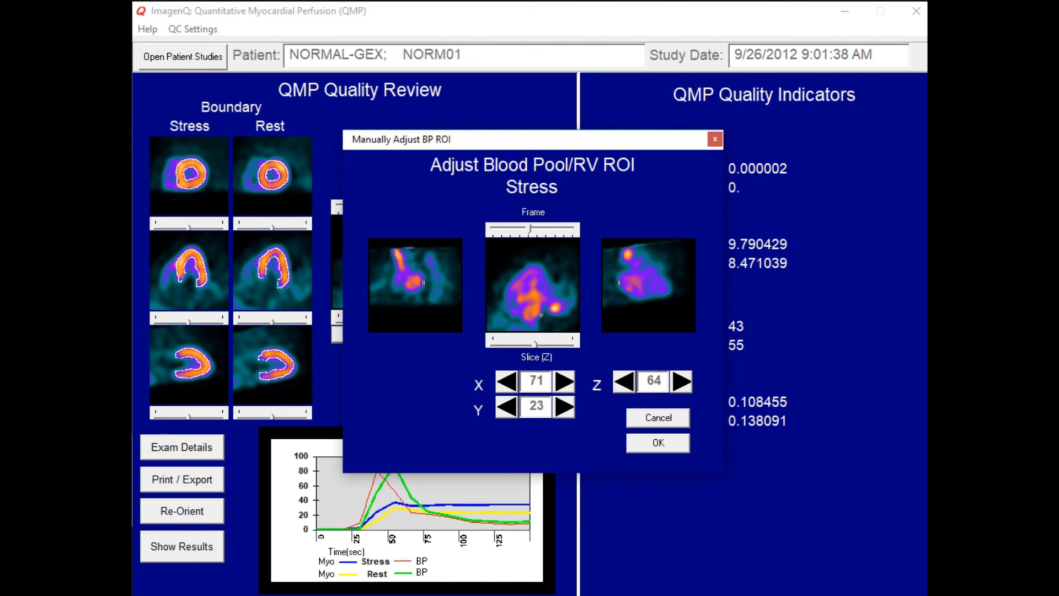
{"action": "left_click", "coordinate": [666, 445]}
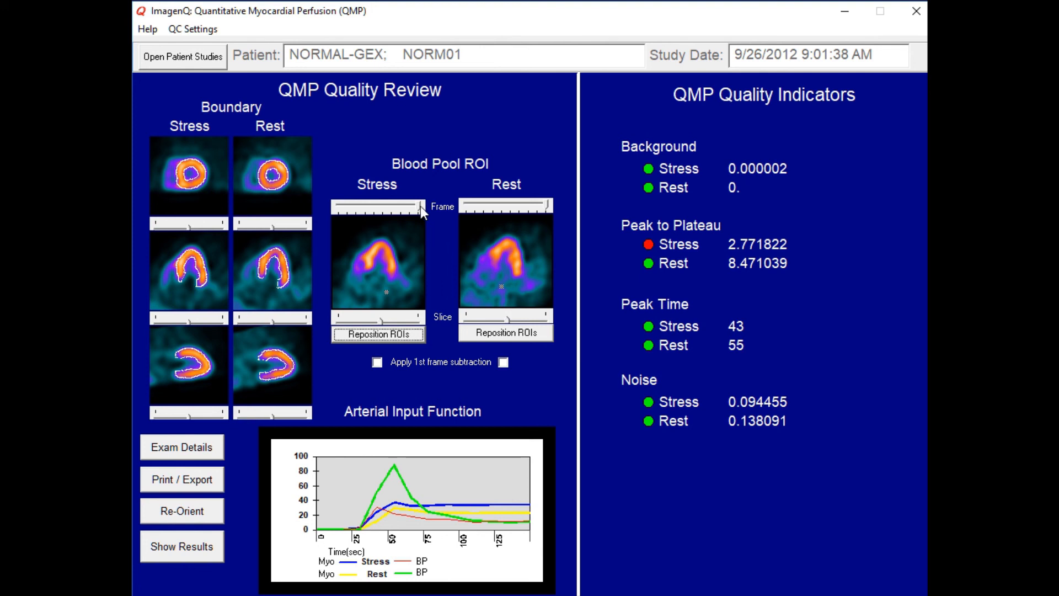
{"action": "left_click_drag", "start_coordinate": [420, 207], "coordinate": [376, 219]}
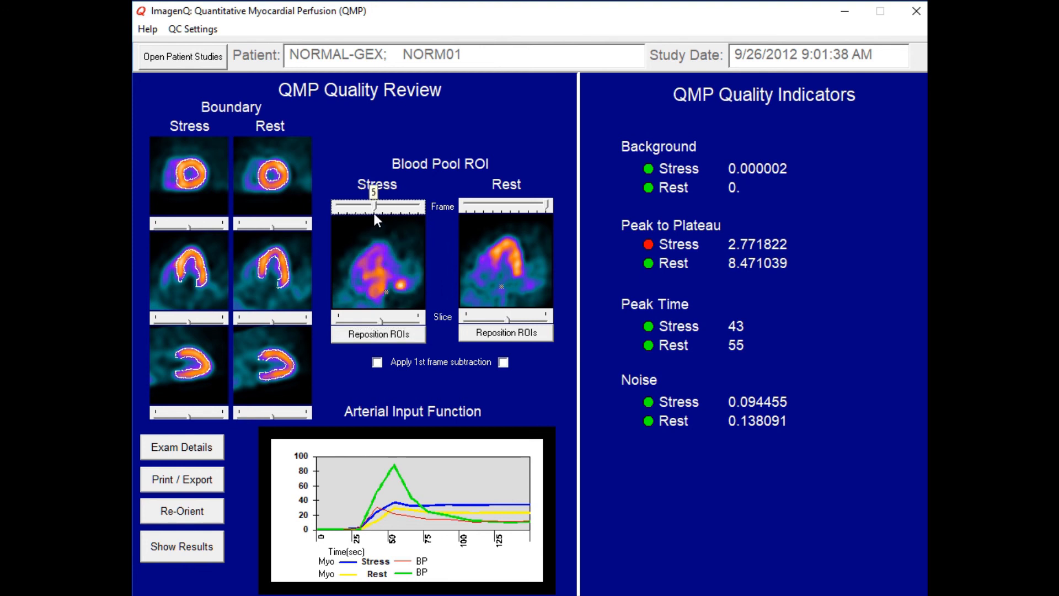
- Reposition the stress blood pool ROI to X 59, Y 24 using an earlier frame and accept the placement
{"action": "left_click", "coordinate": [382, 334]}
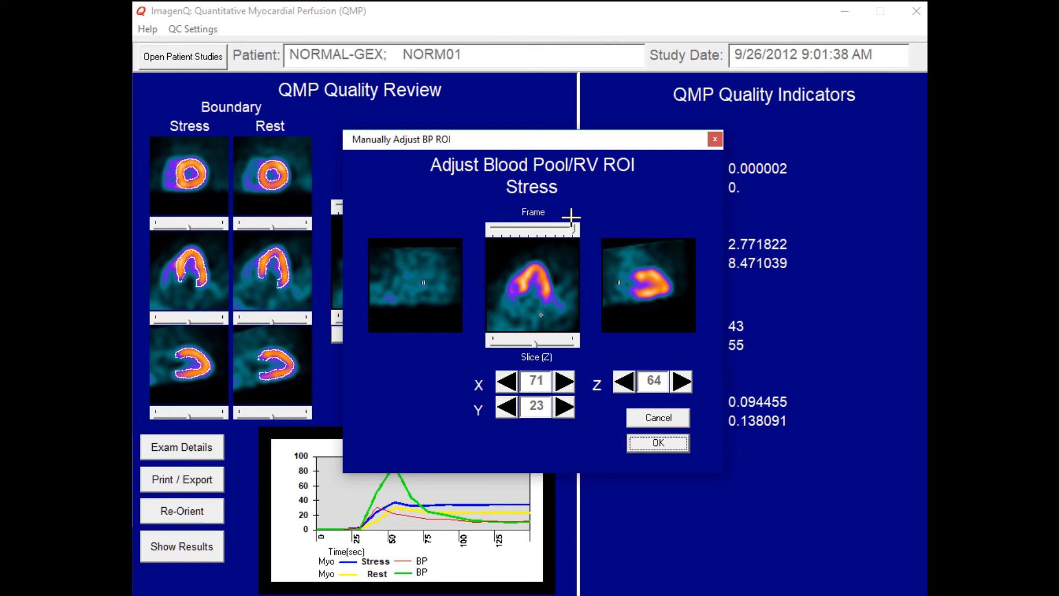
{"action": "left_click_drag", "start_coordinate": [574, 229], "coordinate": [529, 229]}
{"action": "left_click", "coordinate": [532, 314]}
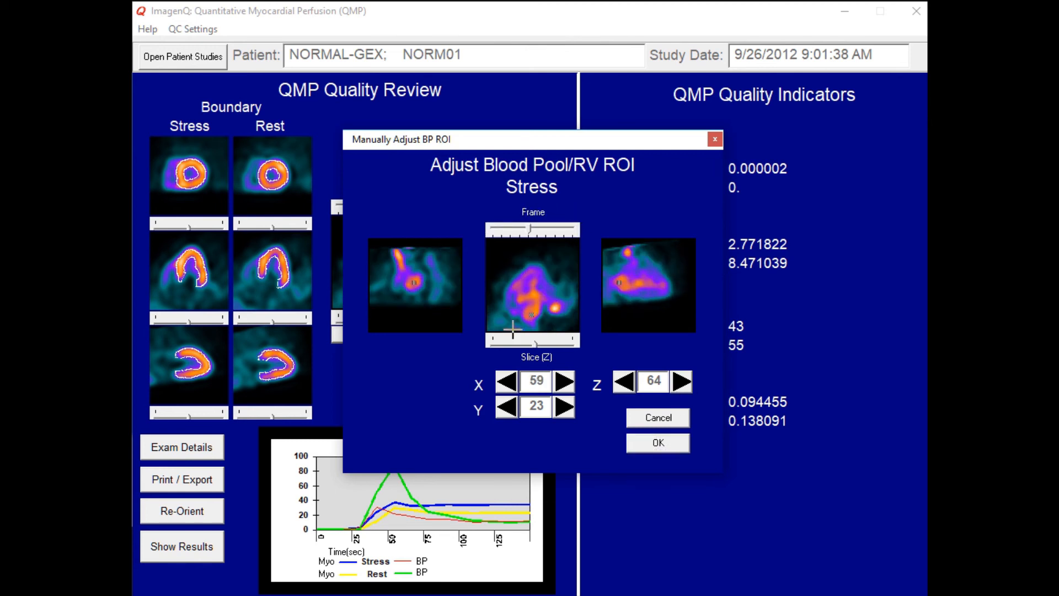
{"action": "left_click", "coordinate": [564, 407]}
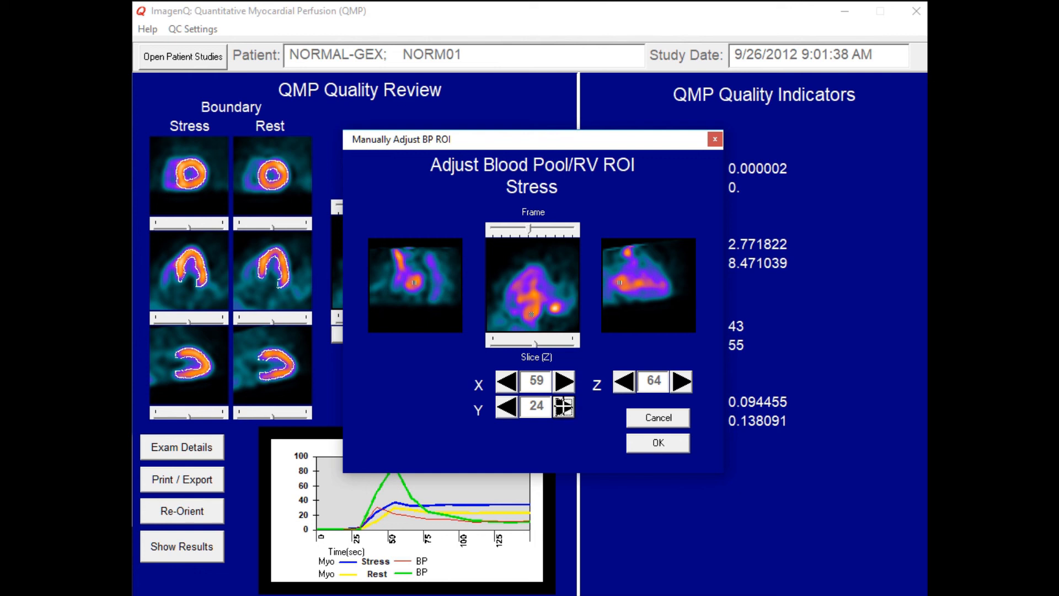
{"action": "left_click", "coordinate": [669, 443]}
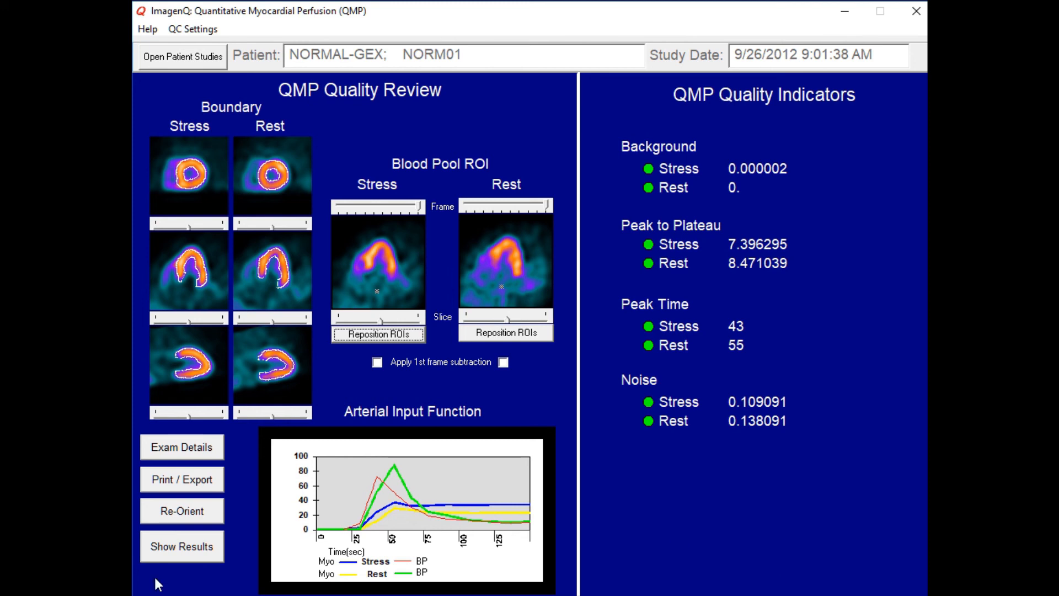
- Display the QMP results for stress, rest and reserve
{"action": "left_click", "coordinate": [205, 555]}
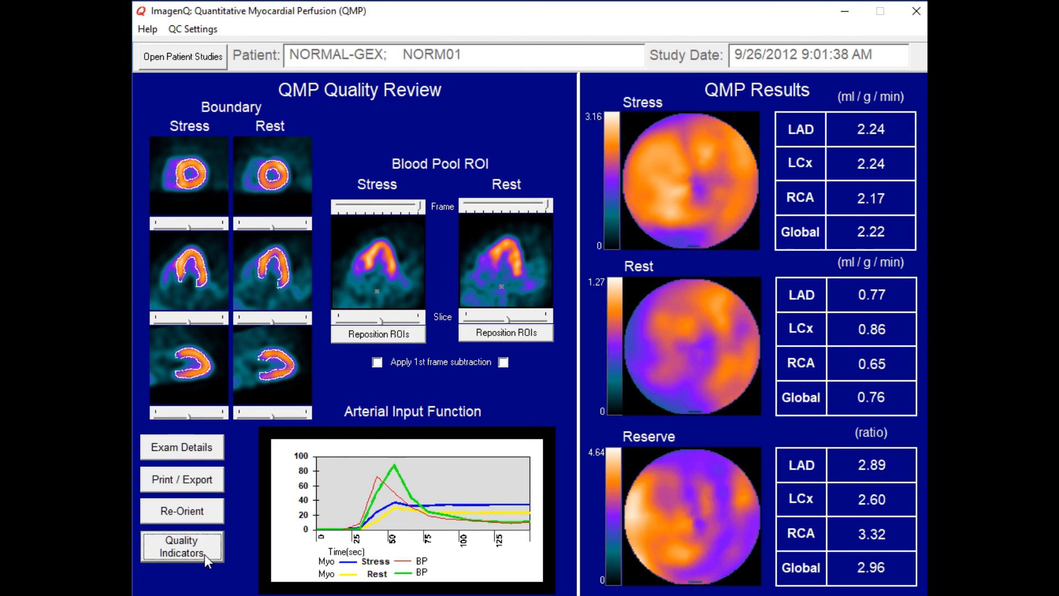